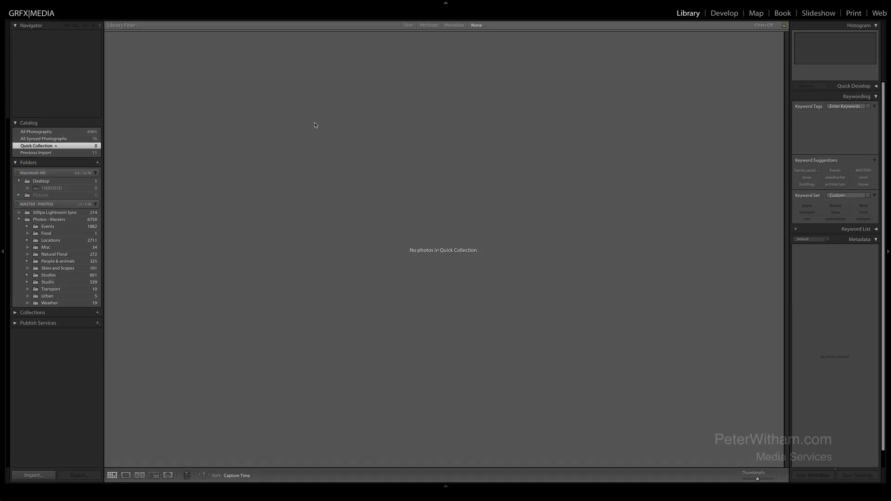
Step: Open the import window for photos and video
{"action": "mouse_move", "coordinate": [56, 17]}
{"action": "mouse_move", "coordinate": [66, 3]}
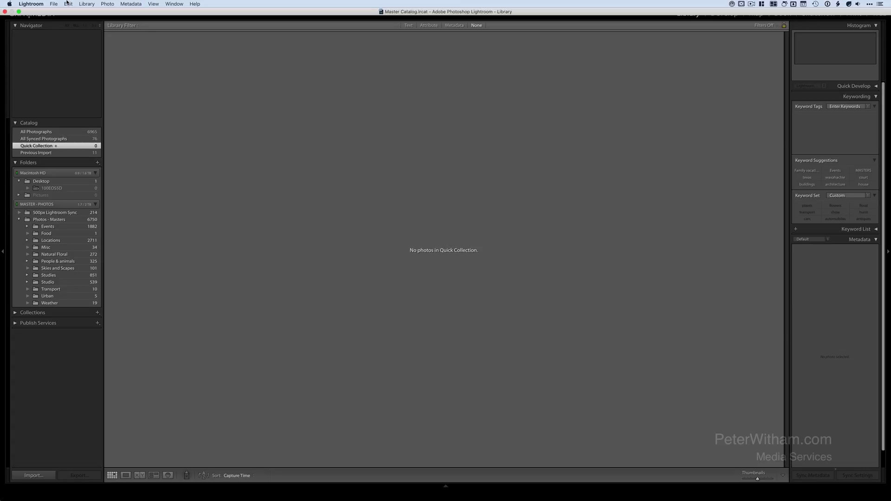
{"action": "left_click", "coordinate": [53, 4]}
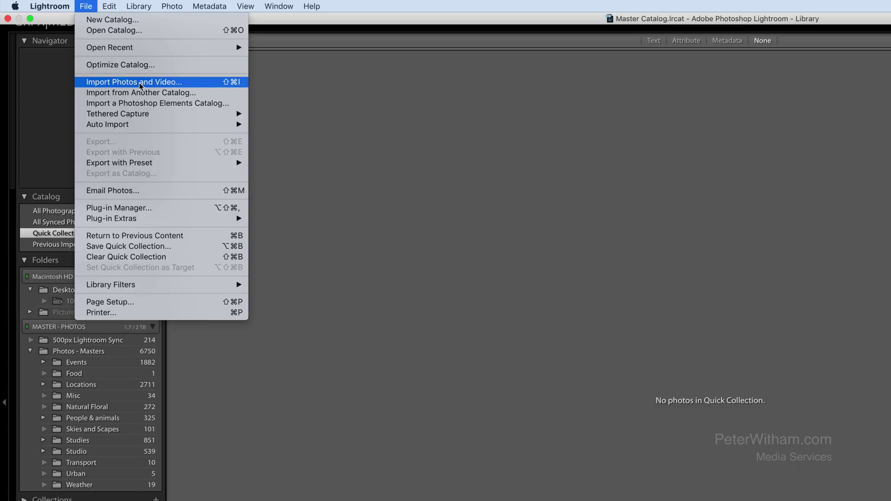
{"action": "left_click", "coordinate": [232, 84]}
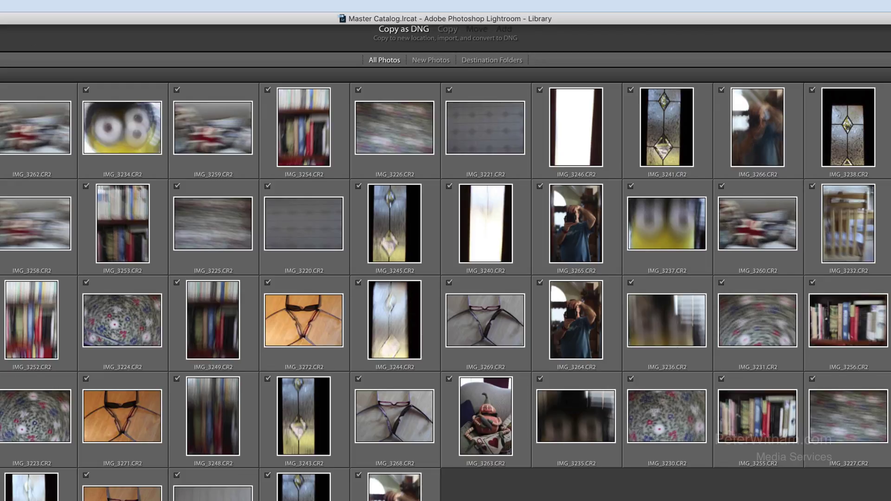
Step: Review the Lightroom mobile, Performance and File Handling preferences, including the Camera Raw compatibility choices for DNG creation
{"action": "key", "text": "super+comma"}
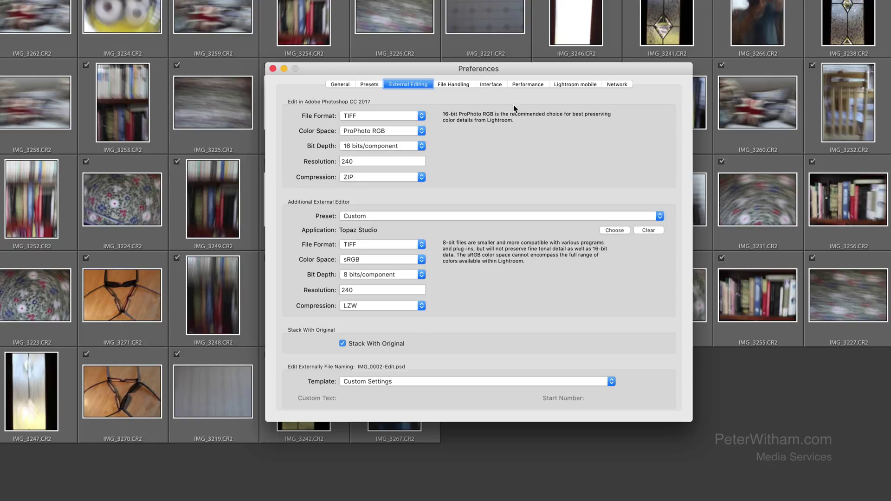
{"action": "left_click", "coordinate": [575, 85]}
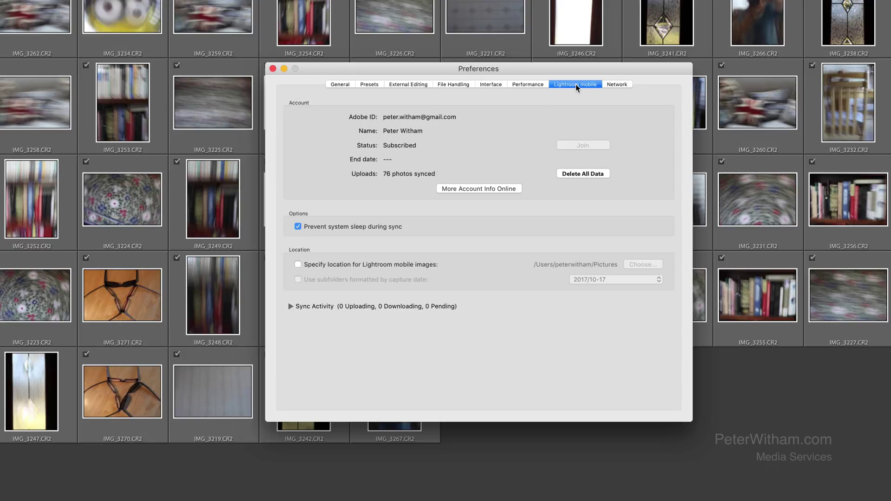
{"action": "left_click", "coordinate": [538, 84]}
{"action": "left_click", "coordinate": [463, 84]}
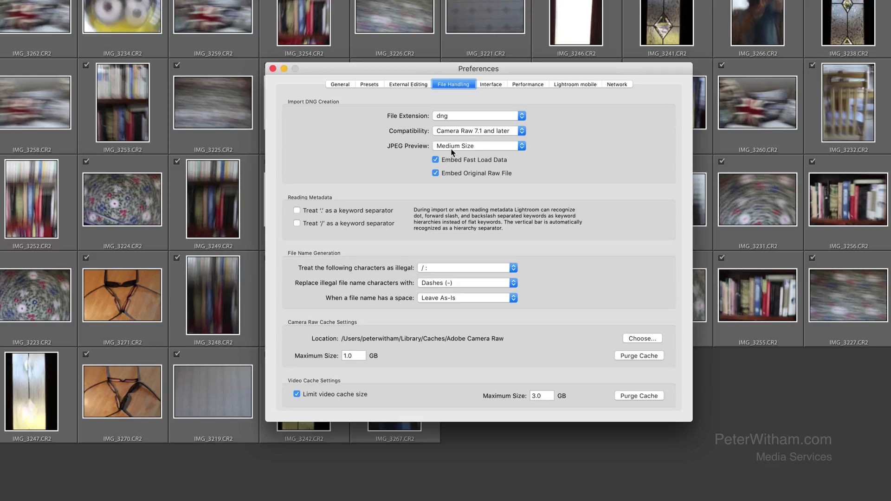
{"action": "left_click", "coordinate": [493, 129]}
{"action": "left_click", "coordinate": [492, 129]}
{"action": "left_click", "coordinate": [273, 69]}
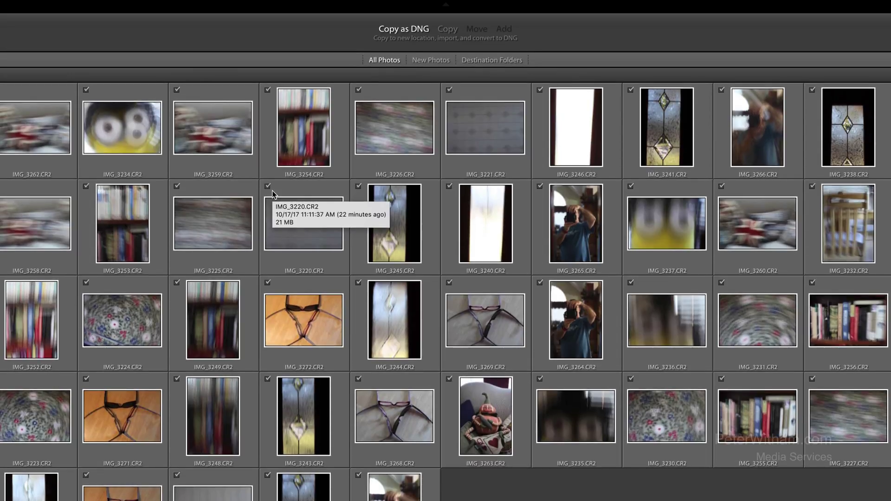
Step: Compare the Copy import method with Copy as DNG, and the New Photos view with All Photos
{"action": "left_click", "coordinate": [448, 29]}
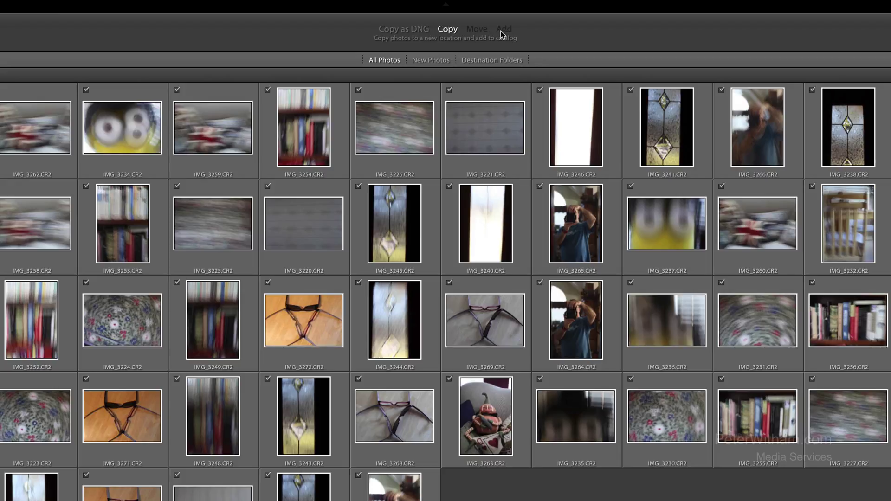
{"action": "left_click", "coordinate": [421, 31]}
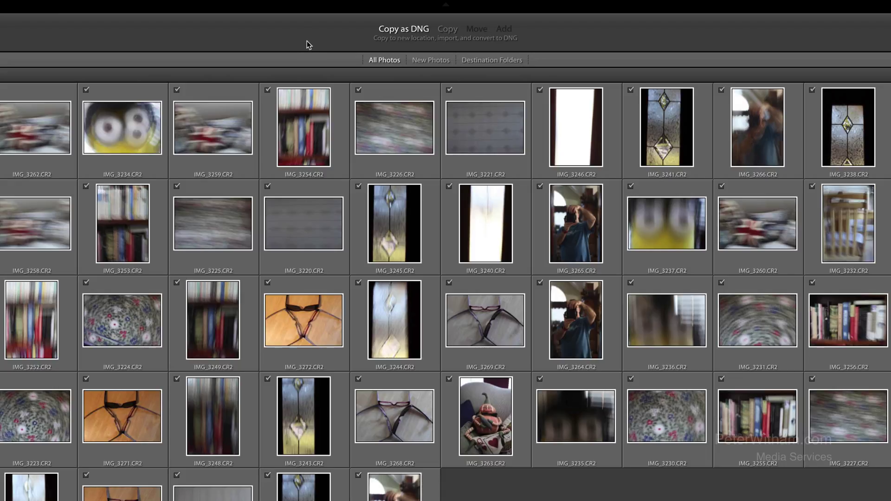
{"action": "left_click", "coordinate": [422, 61]}
{"action": "left_click", "coordinate": [391, 60]}
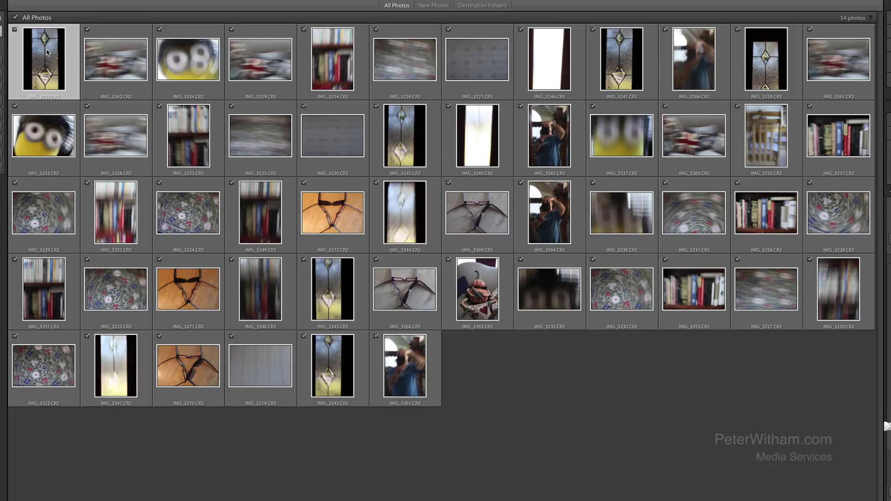
Step: Exclude the first photo, IMG_3239.CR2, from the import
{"action": "key", "text": "u"}
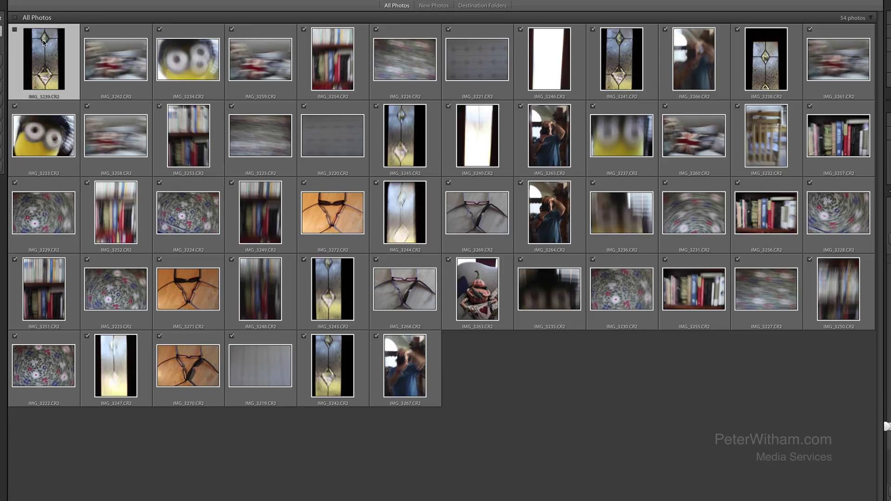
{"action": "mouse_move", "coordinate": [43, 42]}
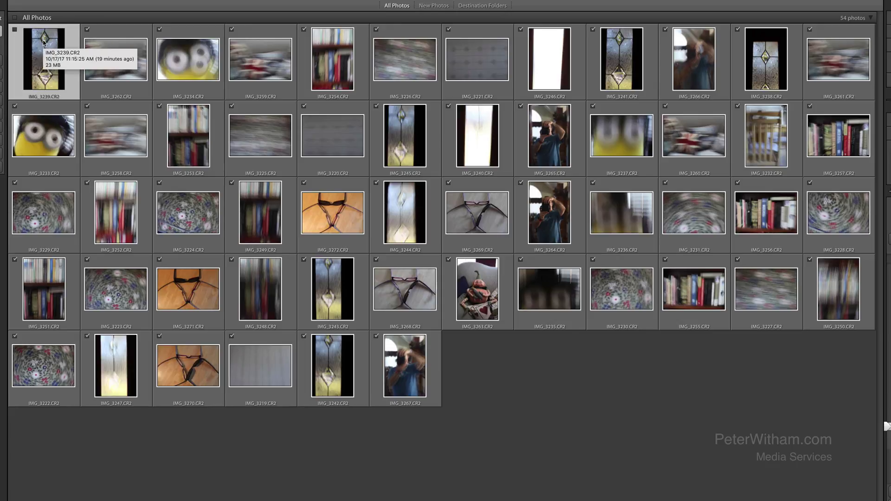
Step: Browse the first thumbnails of the grid to judge which photos to import
{"action": "key", "text": "Right"}
{"action": "key", "text": "Right"}
{"action": "key", "text": "Right"}
{"action": "key", "text": "Right"}
{"action": "key", "text": "Right"}
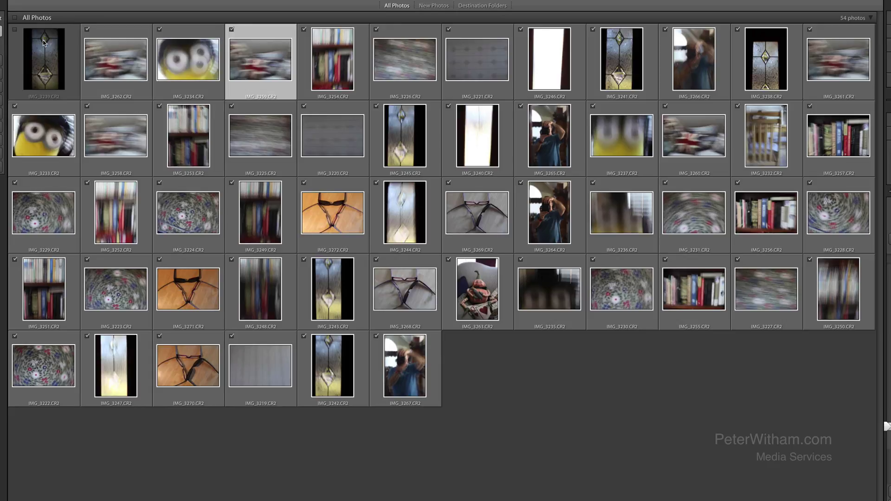
{"action": "key", "text": "Left"}
{"action": "key", "text": "Left"}
{"action": "key", "text": "Down"}
{"action": "key", "text": "Down"}
{"action": "key", "text": "Up"}
{"action": "key", "text": "Up"}
{"action": "key", "text": "Left"}
{"action": "key", "text": "Left"}
{"action": "key", "text": "Right"}
{"action": "key", "text": "Right"}
{"action": "key", "text": "Right"}
{"action": "key", "text": "Right"}
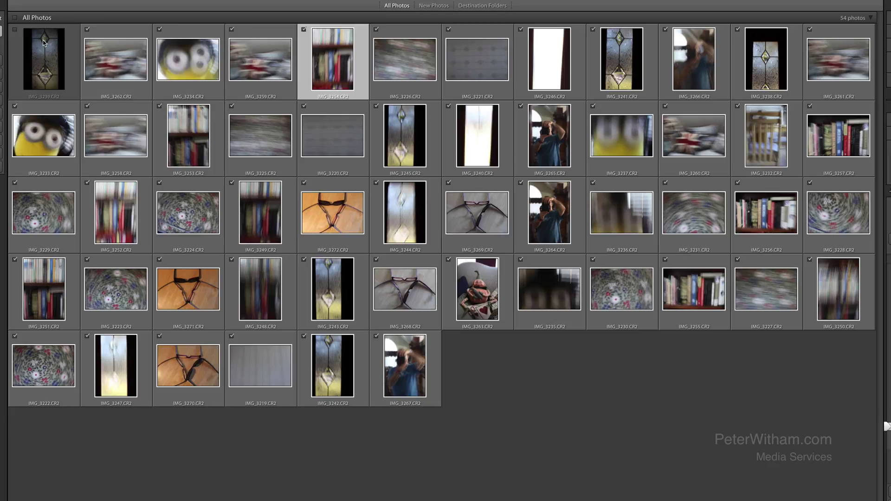
Step: Exclude IMG_3221, IMG_3246, IMG_3241, IMG_3266 and IMG_3238 in the first row from the import
{"action": "key", "text": "Right"}
{"action": "key", "text": "u"}
{"action": "key", "text": "Right"}
{"action": "key", "text": "u"}
{"action": "key", "text": "Right"}
{"action": "key", "text": "Right"}
{"action": "key", "text": "u"}
{"action": "key", "text": "Right"}
{"action": "key", "text": "u"}
{"action": "key", "text": "Left"}
{"action": "key", "text": "u"}
{"action": "key", "text": "Right"}
{"action": "key", "text": "Right"}
{"action": "key", "text": "Right"}
Step: Exclude IMG_3220, IMG_3245, IMG_3240 and IMG_3265 in the second row from the import
{"action": "key", "text": "Down"}
{"action": "key", "text": "Left"}
{"action": "key", "text": "Left"}
{"action": "key", "text": "Left"}
{"action": "key", "text": "Left"}
{"action": "key", "text": "Left"}
{"action": "key", "text": "Left"}
{"action": "key", "text": "Left"}
{"action": "key", "text": "Left"}
{"action": "key", "text": "Left"}
{"action": "key", "text": "Left"}
{"action": "key", "text": "Left"}
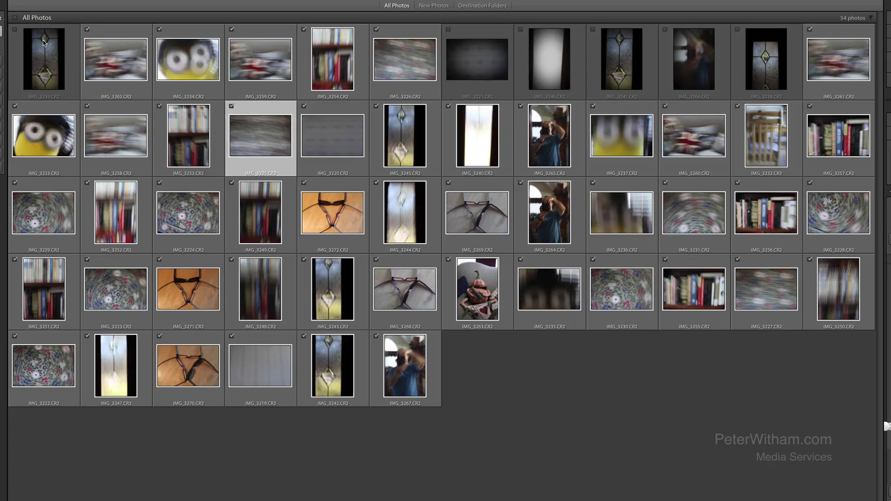
{"action": "key", "text": "Right"}
{"action": "key", "text": "Right"}
{"action": "key", "text": "Right"}
{"action": "key", "text": "Right"}
{"action": "key", "text": "u"}
{"action": "key", "text": "Right"}
{"action": "key", "text": "u"}
{"action": "key", "text": "Right"}
{"action": "key", "text": "u"}
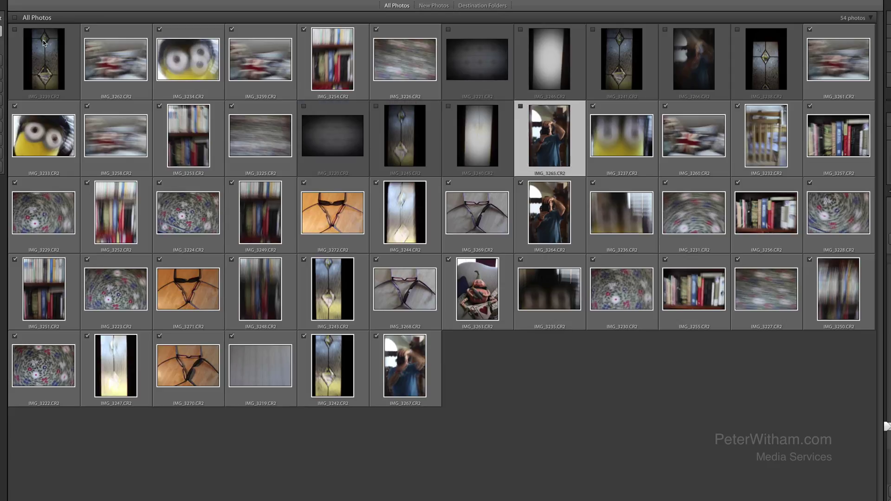
Step: Exclude IMG_3264, IMG_3269, IMG_3244 and IMG_3272 in the third row from the import
{"action": "key", "text": "Right"}
{"action": "key", "text": "Right"}
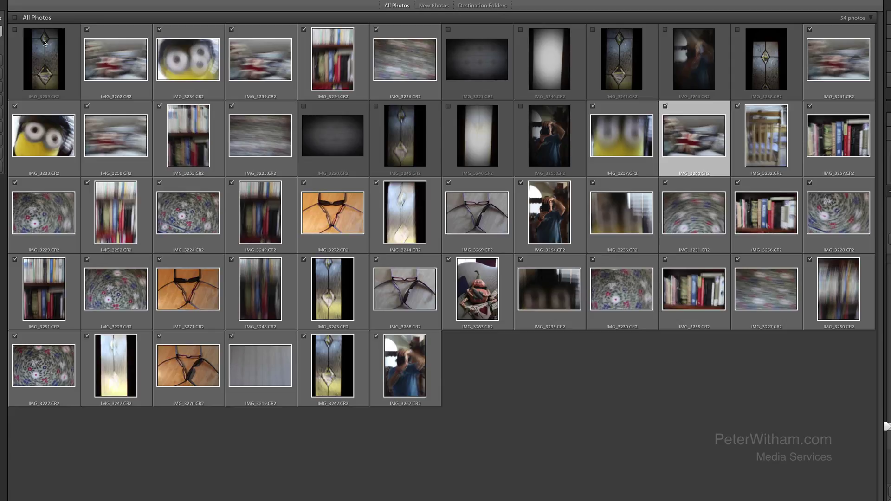
{"action": "key", "text": "Right"}
{"action": "key", "text": "Right"}
{"action": "key", "text": "Down"}
{"action": "key", "text": "Left"}
{"action": "key", "text": "Left"}
{"action": "key", "text": "Left"}
{"action": "key", "text": "Left"}
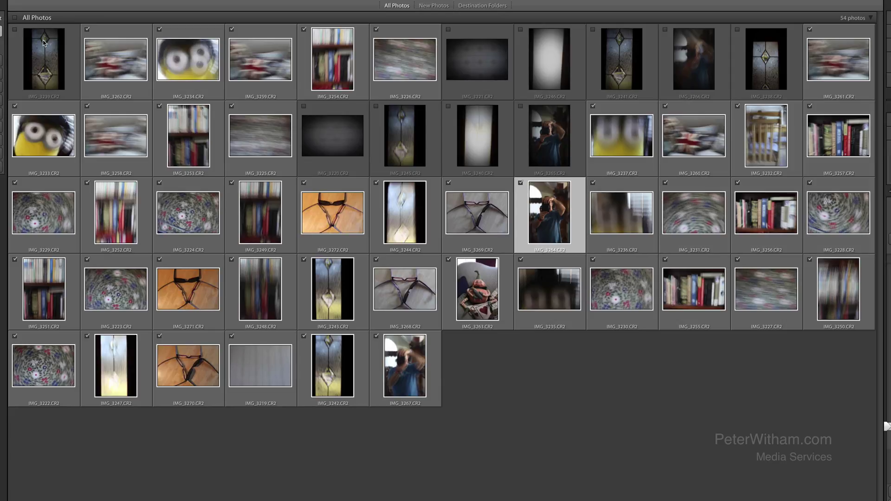
{"action": "key", "text": "u"}
{"action": "key", "text": "Left"}
{"action": "key", "text": "Left"}
{"action": "key", "text": "Right"}
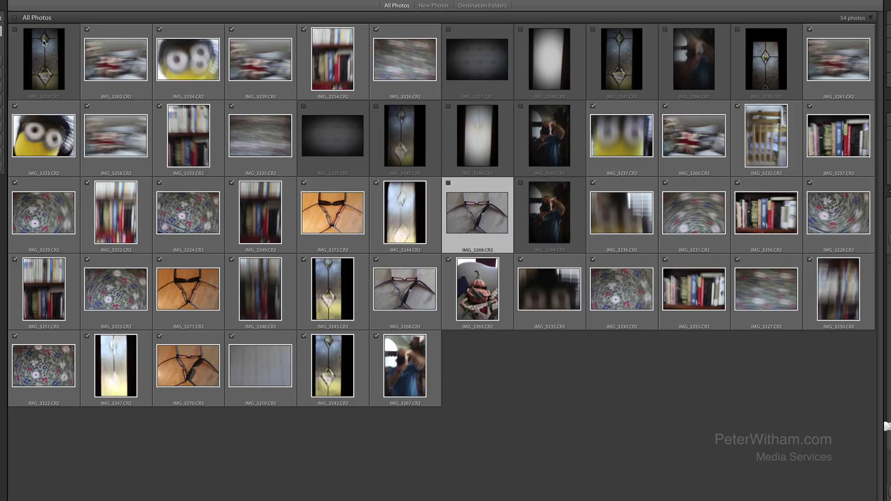
{"action": "key", "text": "u"}
{"action": "key", "text": "Left"}
{"action": "key", "text": "u"}
{"action": "key", "text": "Left"}
{"action": "key", "text": "u"}
Step: Exclude IMG_3271, IMG_3243, IMG_3268, IMG_3263 and IMG_3235 in the fourth row from the import
{"action": "key", "text": "Left"}
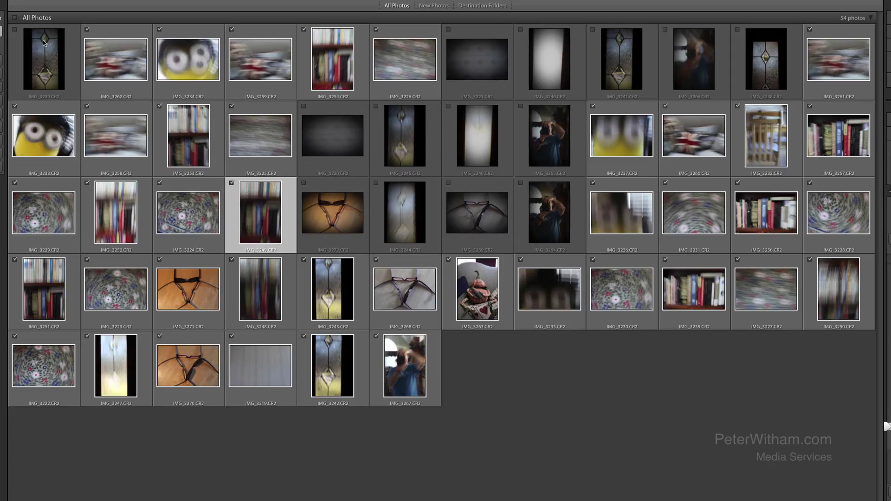
{"action": "key", "text": "Left"}
{"action": "key", "text": "Left"}
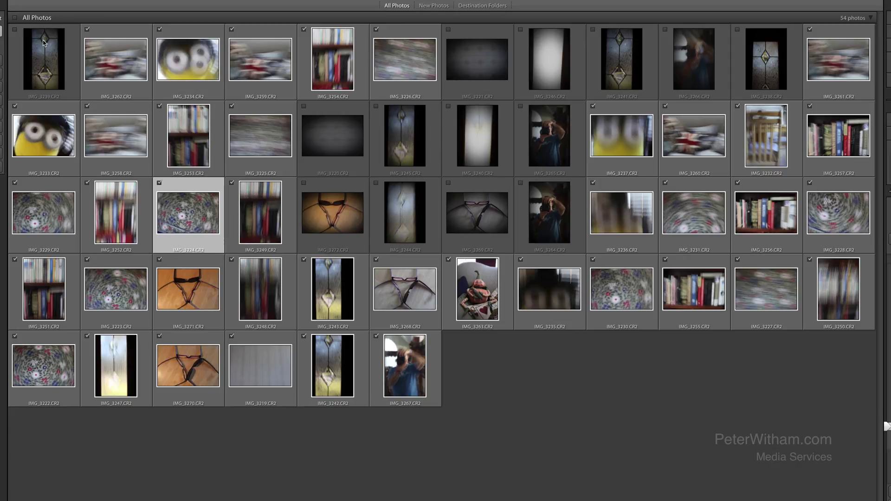
{"action": "key", "text": "Left"}
{"action": "key", "text": "Down"}
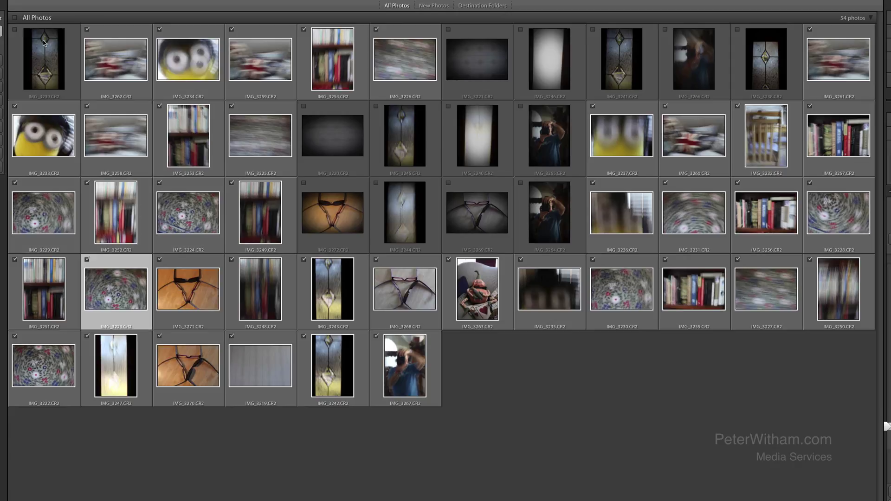
{"action": "key", "text": "Right"}
{"action": "key", "text": "Right"}
{"action": "key", "text": "u"}
{"action": "key", "text": "Right"}
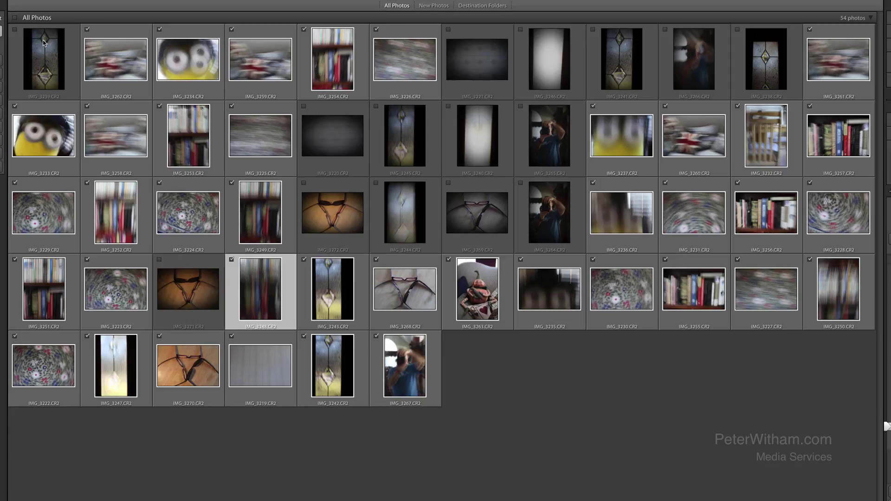
{"action": "key", "text": "Right"}
{"action": "key", "text": "u"}
{"action": "key", "text": "Right"}
{"action": "key", "text": "u"}
{"action": "key", "text": "Right"}
{"action": "key", "text": "u"}
{"action": "key", "text": "Right"}
{"action": "key", "text": "u"}
Step: Exclude IMG_3267, IMG_3242 and IMG_3247 in the last row from the import, keeping IMG_3219 included
{"action": "key", "text": "Right"}
{"action": "key", "text": "Right"}
{"action": "key", "text": "Right"}
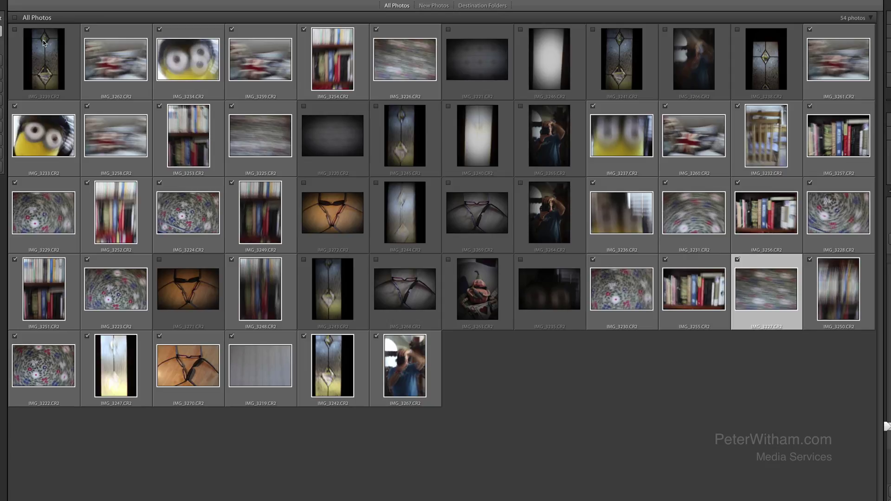
{"action": "key", "text": "Left"}
{"action": "key", "text": "Left"}
{"action": "key", "text": "Left"}
{"action": "key", "text": "Left"}
{"action": "key", "text": "Left"}
{"action": "key", "text": "Down"}
{"action": "key", "text": "u"}
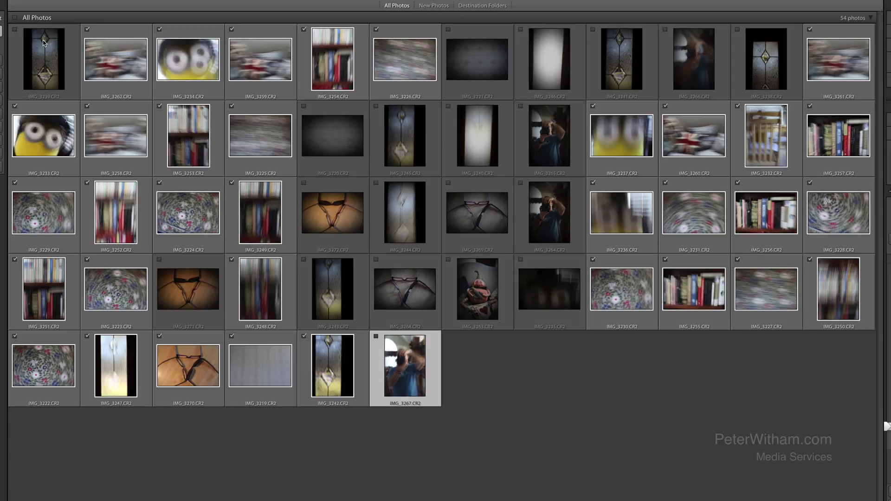
{"action": "key", "text": "Left"}
{"action": "key", "text": "u"}
{"action": "key", "text": "Left"}
{"action": "key", "text": "u"}
{"action": "key", "text": "p"}
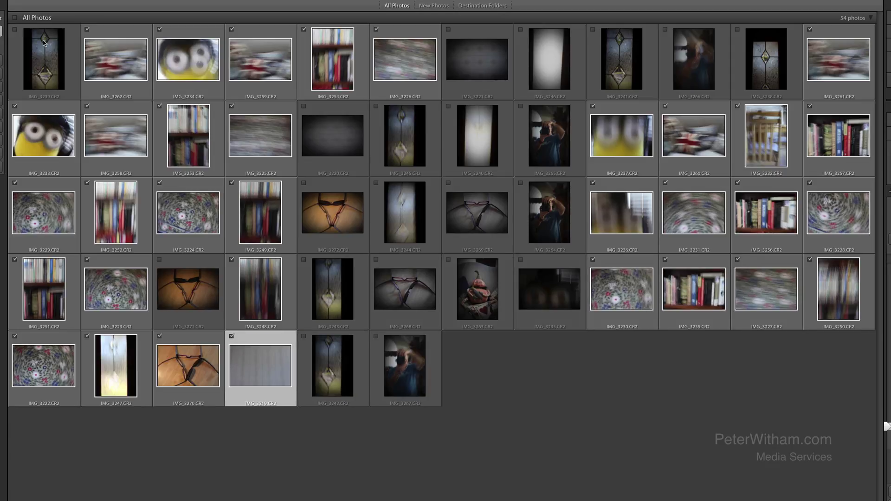
{"action": "key", "text": "Left"}
{"action": "key", "text": "Left"}
{"action": "key", "text": "u"}
{"action": "key", "text": "Right"}
{"action": "key", "text": "Right"}
{"action": "key", "text": "Right"}
{"action": "key", "text": "Right"}
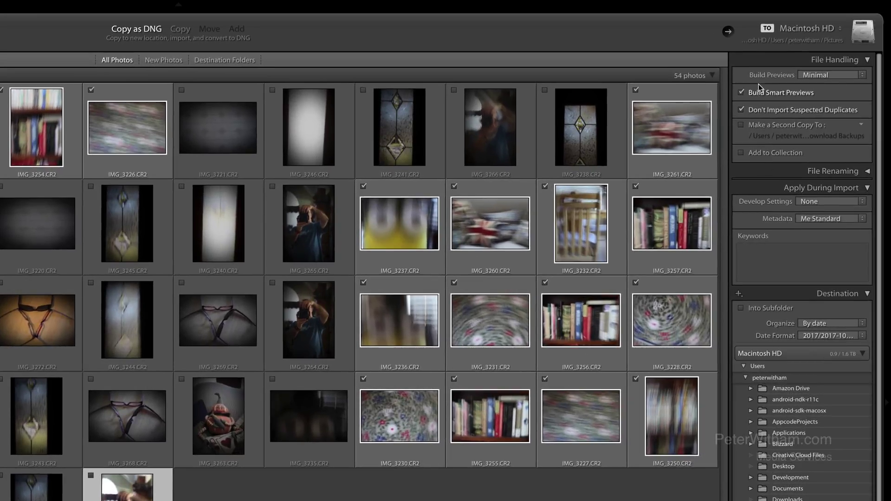
Step: Check the preview-building, file-renaming and develop-preset options available for the import
{"action": "left_click", "coordinate": [821, 77]}
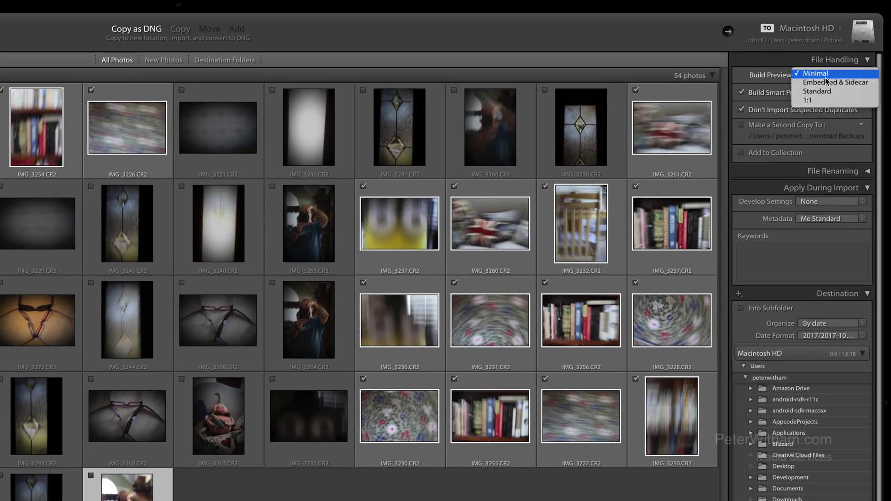
{"action": "left_click", "coordinate": [759, 74]}
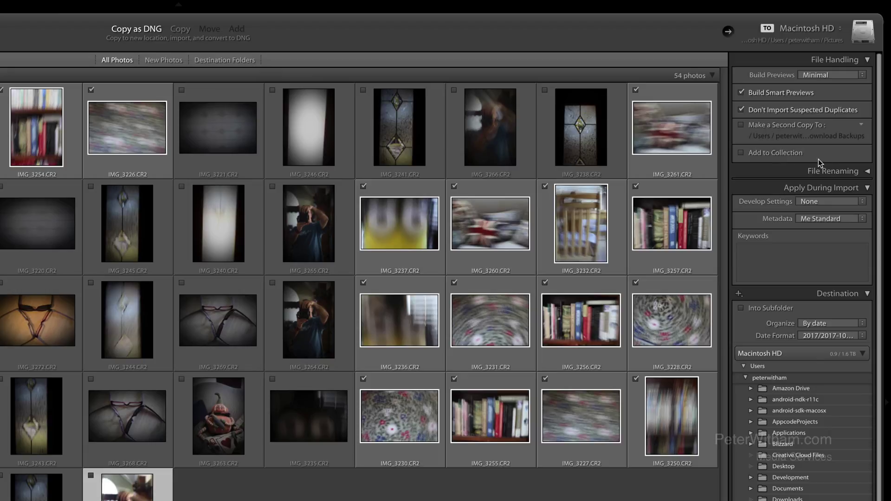
{"action": "left_click", "coordinate": [842, 170]}
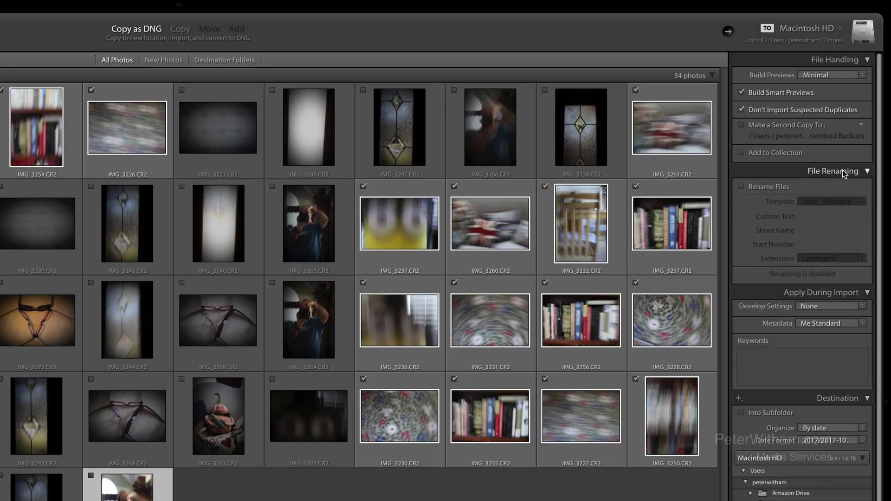
{"action": "left_click", "coordinate": [842, 170]}
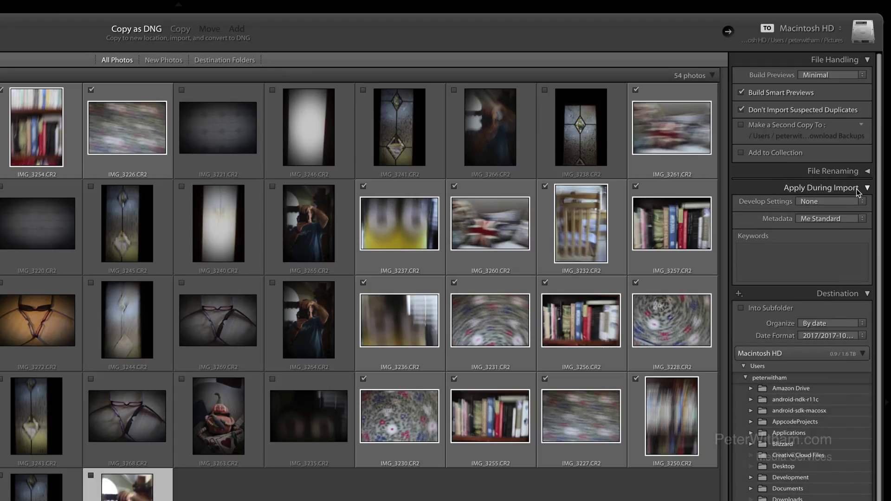
{"action": "left_click", "coordinate": [861, 202]}
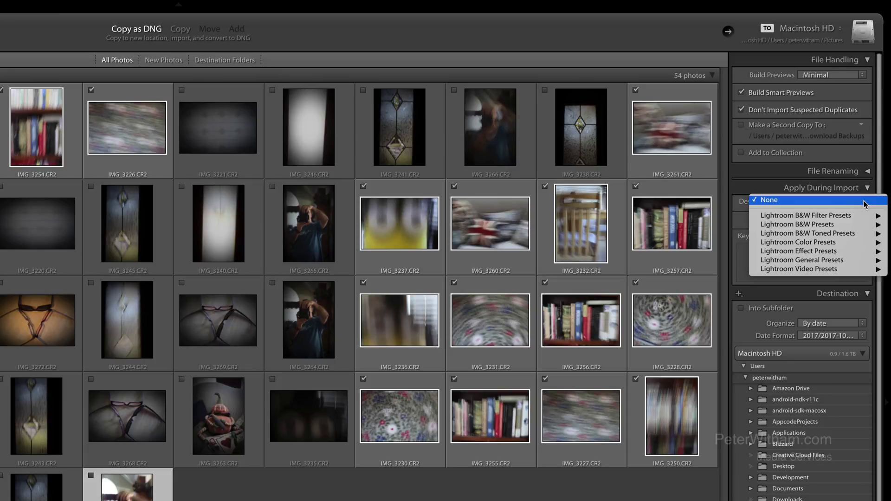
{"action": "left_click", "coordinate": [820, 199]}
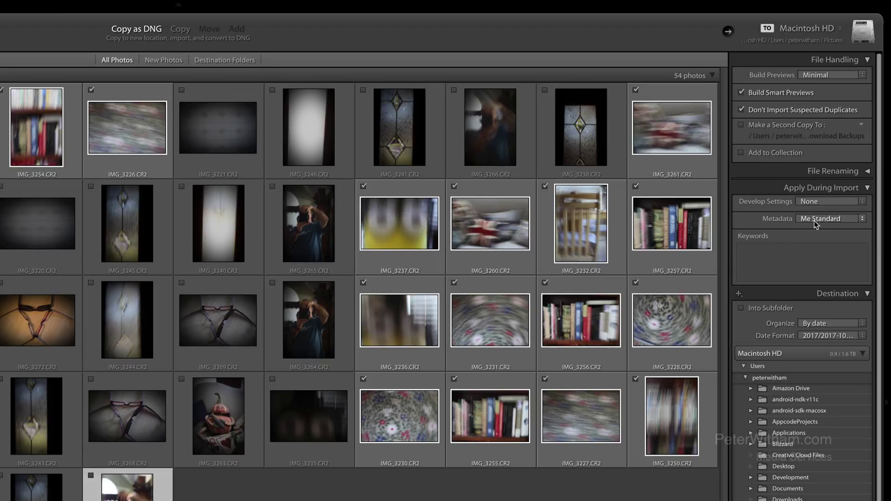
Step: Review the copyright and creator fields stored in the Me Standard metadata preset, leaving that preset applied to the import
{"action": "left_click", "coordinate": [862, 218]}
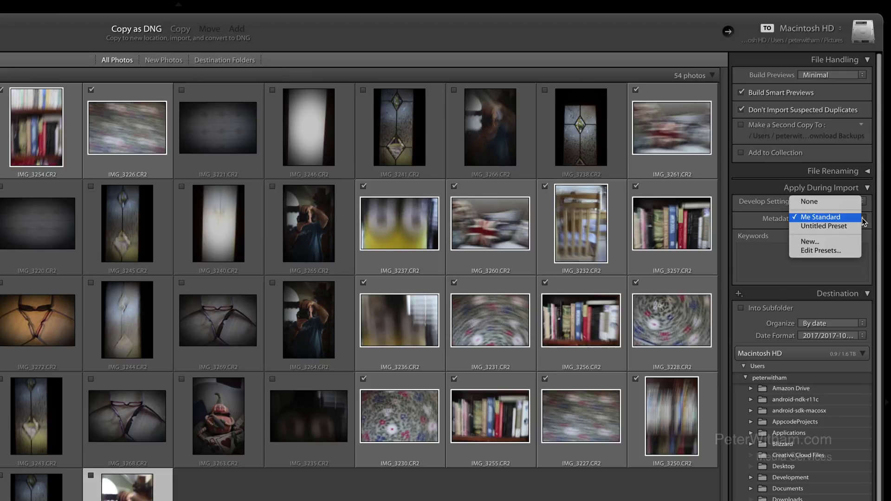
{"action": "left_click", "coordinate": [822, 250]}
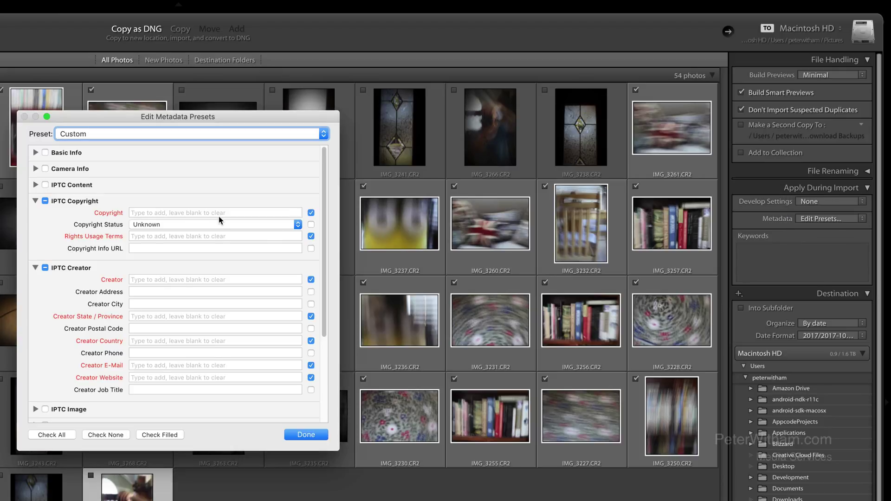
{"action": "left_click", "coordinate": [176, 136]}
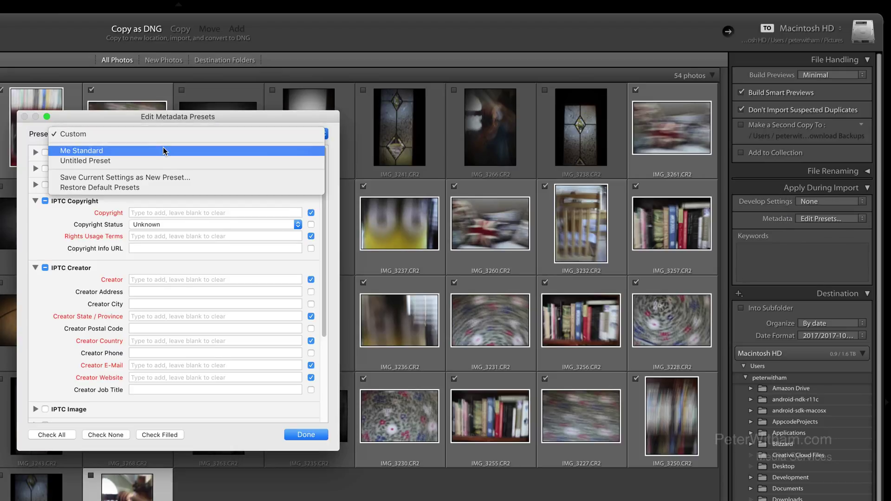
{"action": "left_click", "coordinate": [164, 151]}
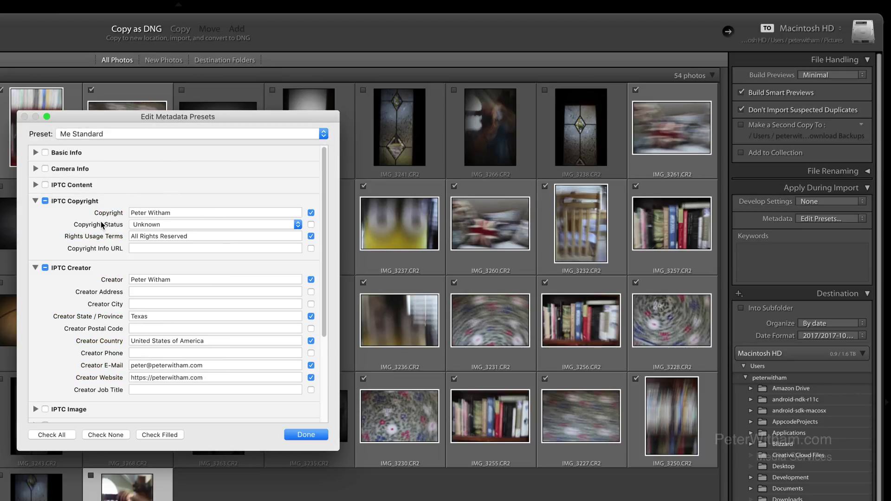
{"action": "scroll", "coordinate": [150, 281], "scroll_direction": "down", "scroll_amount": 5}
{"action": "scroll", "coordinate": [149, 280], "scroll_direction": "up", "scroll_amount": 5}
{"action": "left_click", "coordinate": [310, 436]}
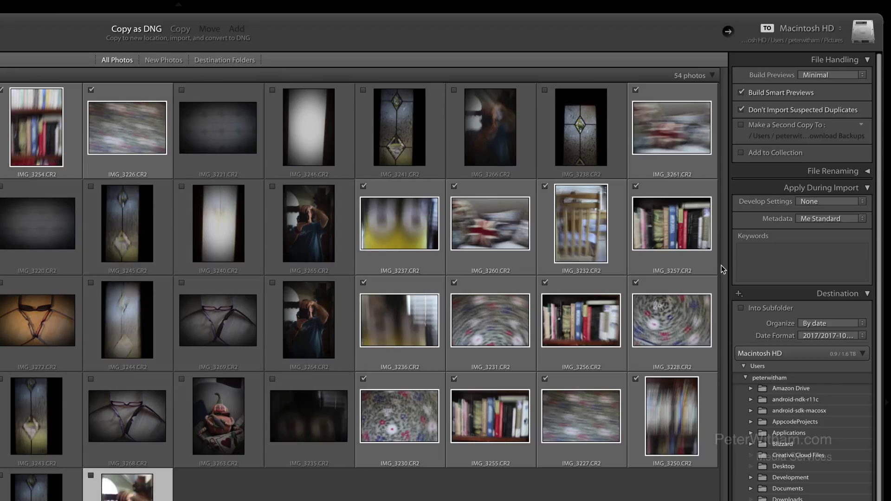
Step: Add the keyword abstract to the photos being imported
{"action": "left_click", "coordinate": [771, 254]}
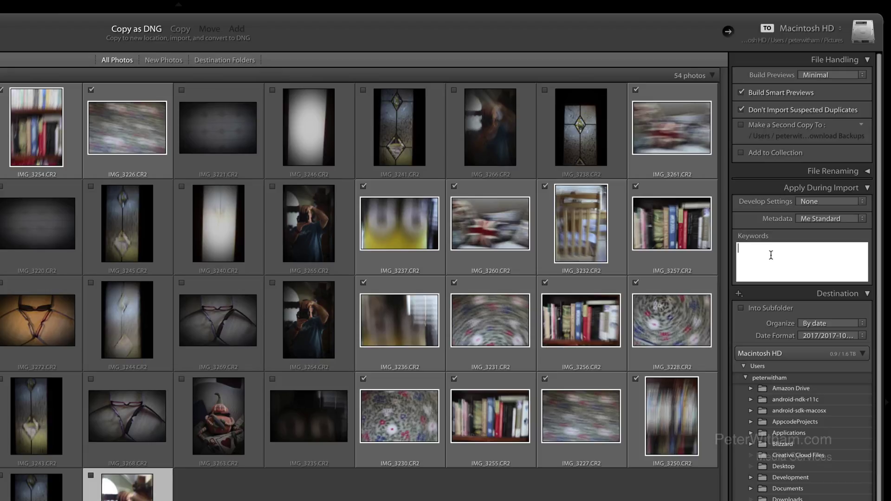
{"action": "type", "text": "abstr"}
{"action": "key", "text": "BackSpace"}
{"action": "key", "text": "BackSpace"}
{"action": "type", "text": "ract"}
{"action": "key", "text": "Tab"}
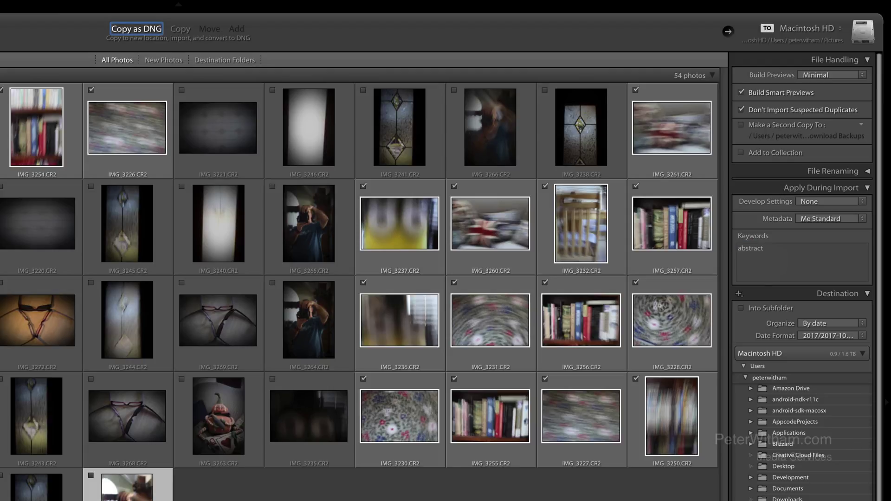
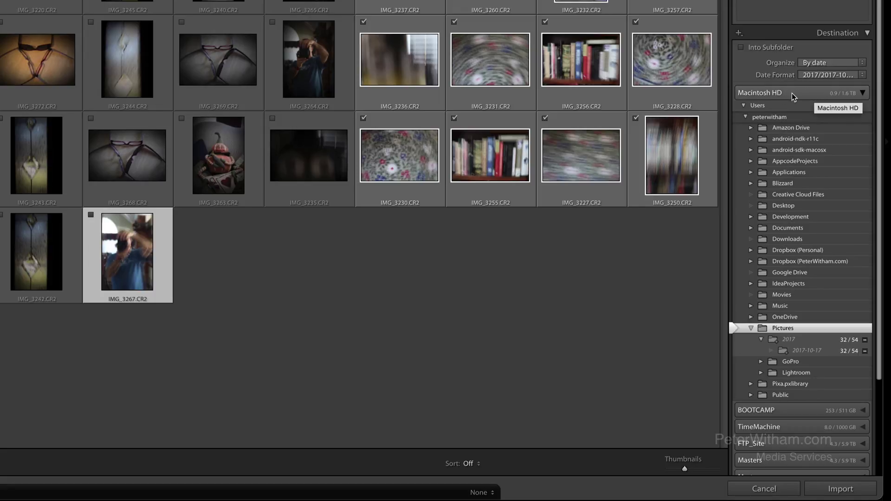
Step: Set the import destination to the Photos - Masters folder within Image Files on the MASTER - PHOTOS drive
{"action": "mouse_move", "coordinate": [831, 93]}
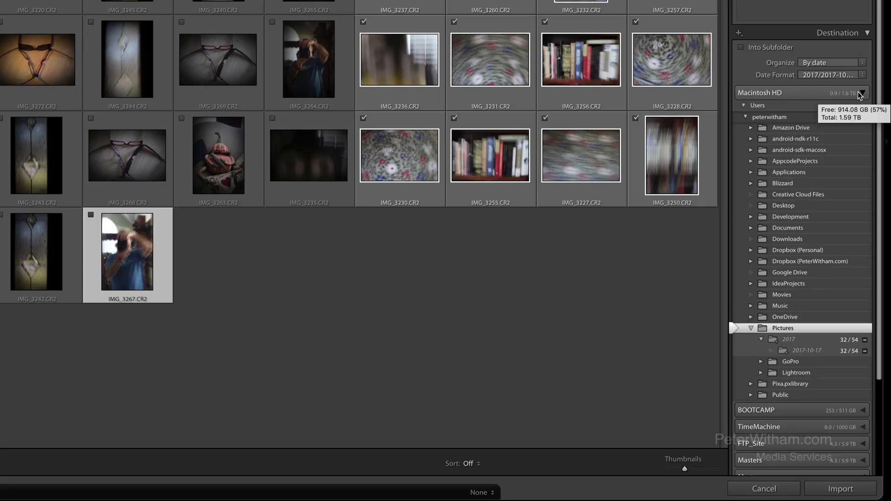
{"action": "left_click", "coordinate": [859, 93]}
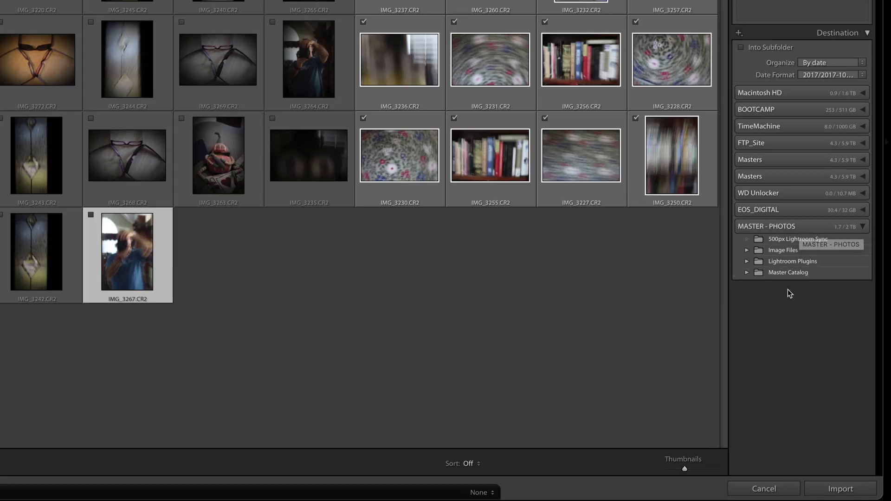
{"action": "left_click", "coordinate": [747, 251]}
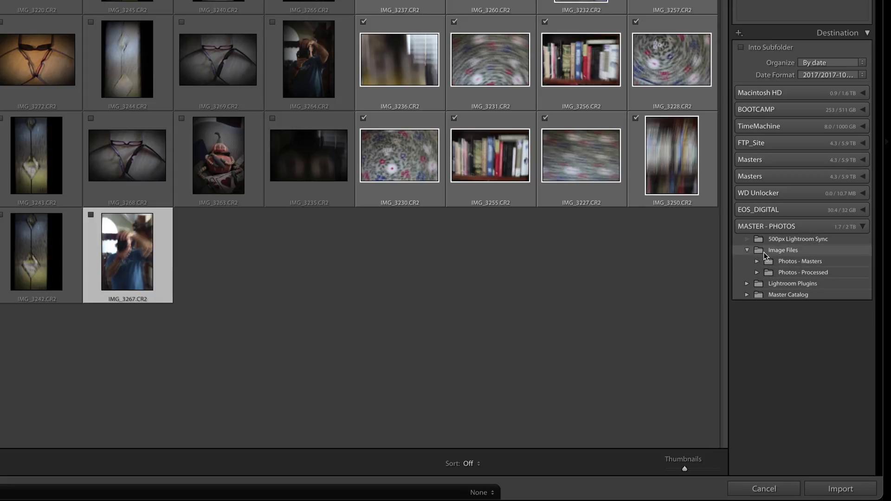
{"action": "left_click", "coordinate": [784, 263]}
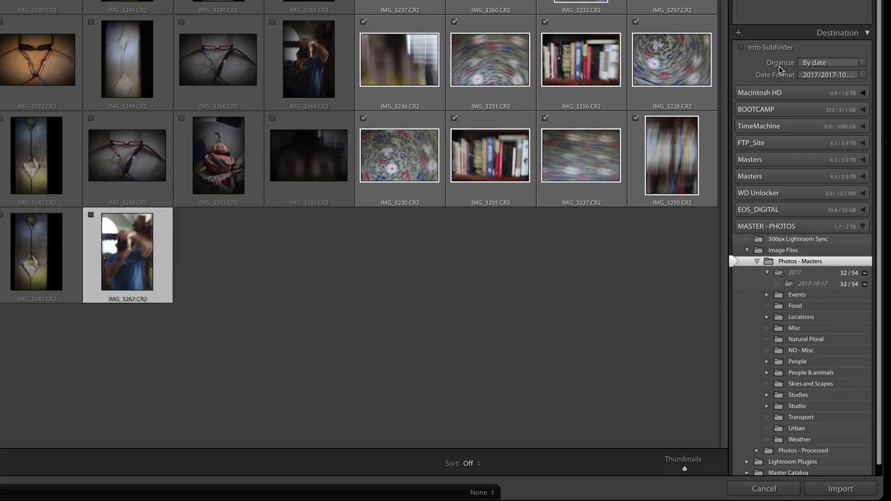
Step: Check the Organize options, keeping By date, and choose the Misc folder inside Photos - Masters as the import destination
{"action": "left_click", "coordinate": [862, 63]}
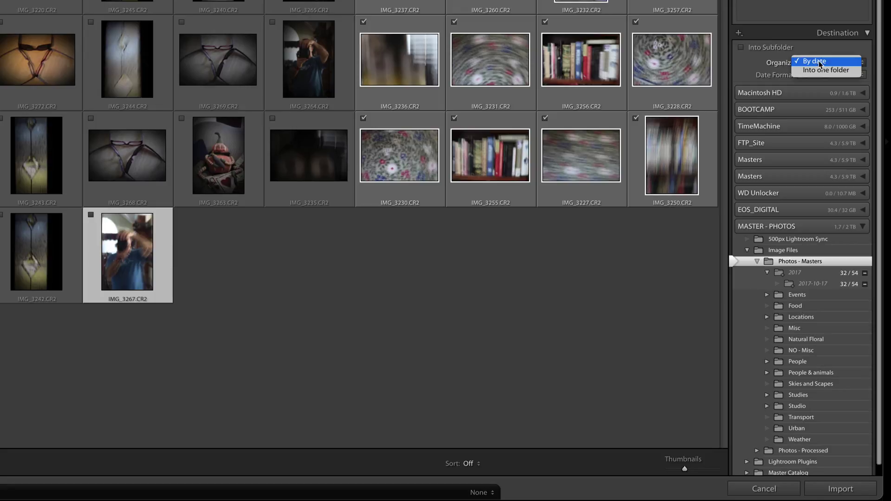
{"action": "left_click", "coordinate": [744, 56]}
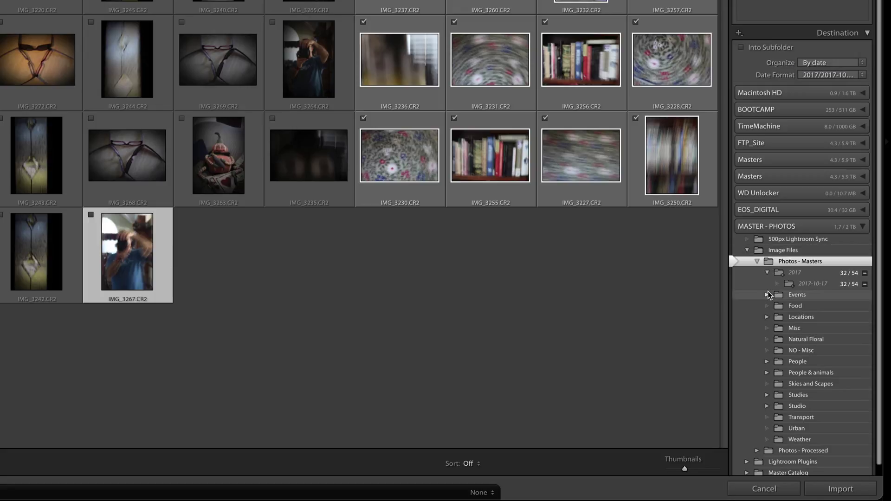
{"action": "left_click", "coordinate": [794, 328]}
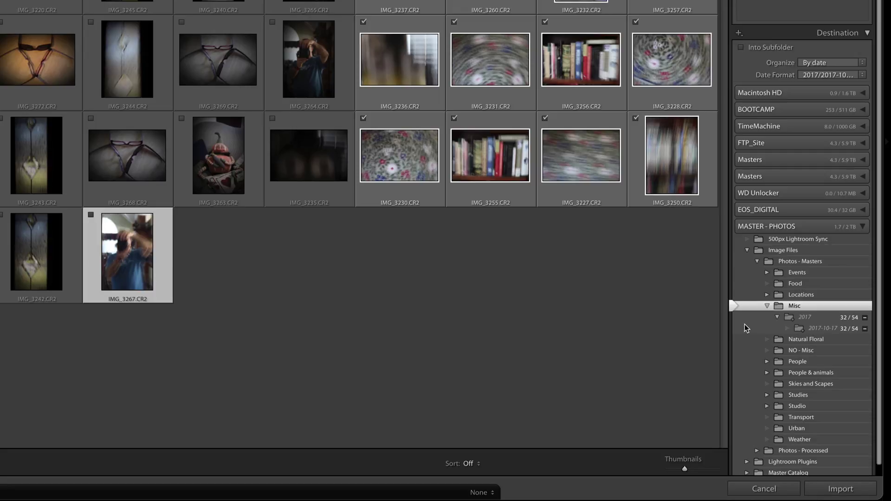
{"action": "left_click", "coordinate": [767, 306]}
{"action": "left_click", "coordinate": [767, 306]}
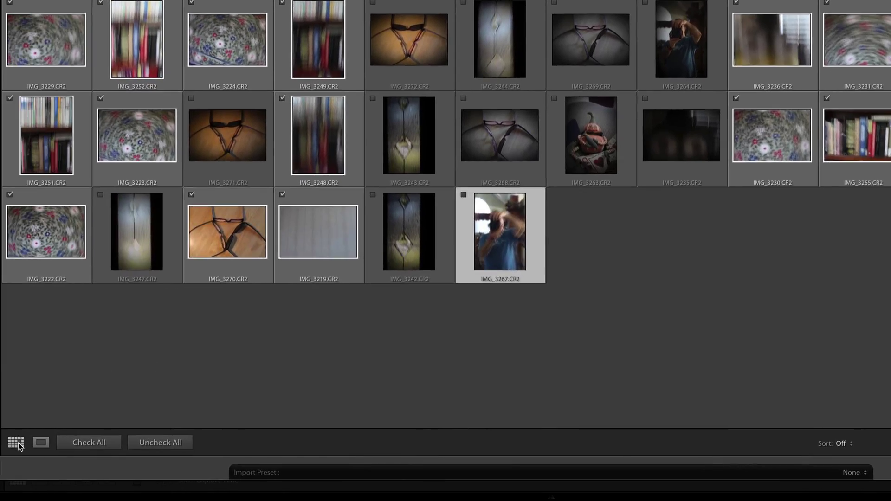
Step: Preview IMG_3267 enlarged, return to the grid to check the sort options, and make the thumbnails slightly smaller
{"action": "left_click", "coordinate": [39, 442]}
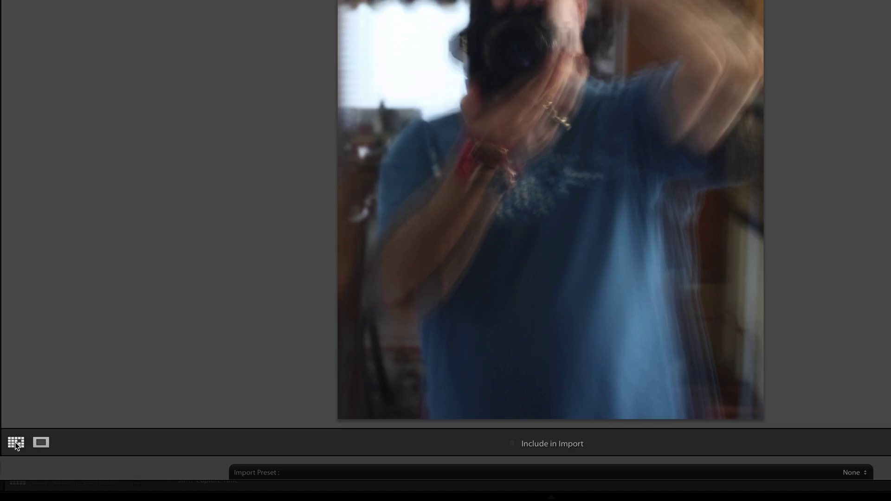
{"action": "left_click", "coordinate": [16, 443]}
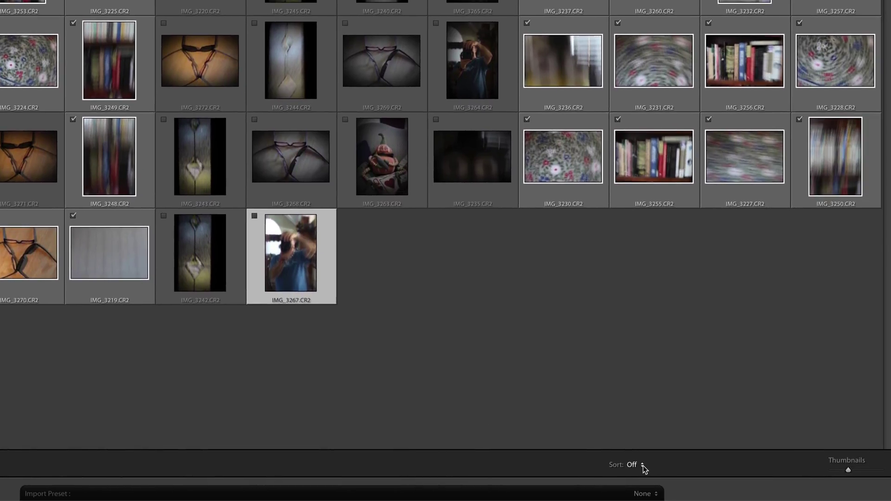
{"action": "left_click", "coordinate": [644, 465]}
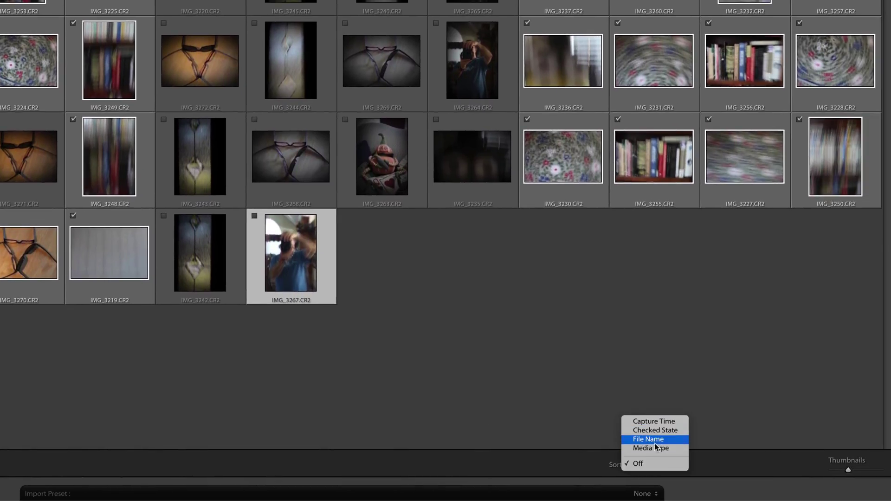
{"action": "left_click", "coordinate": [731, 414]}
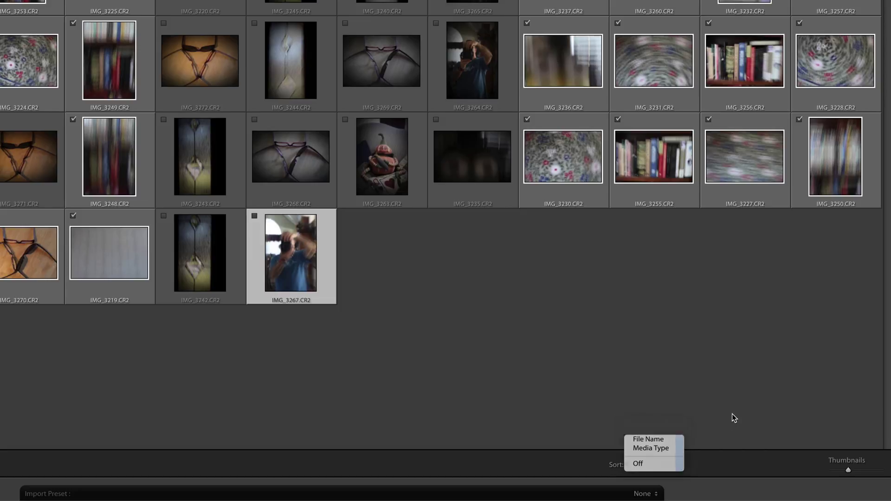
{"action": "left_click_drag", "start_coordinate": [856, 471], "coordinate": [845, 470]}
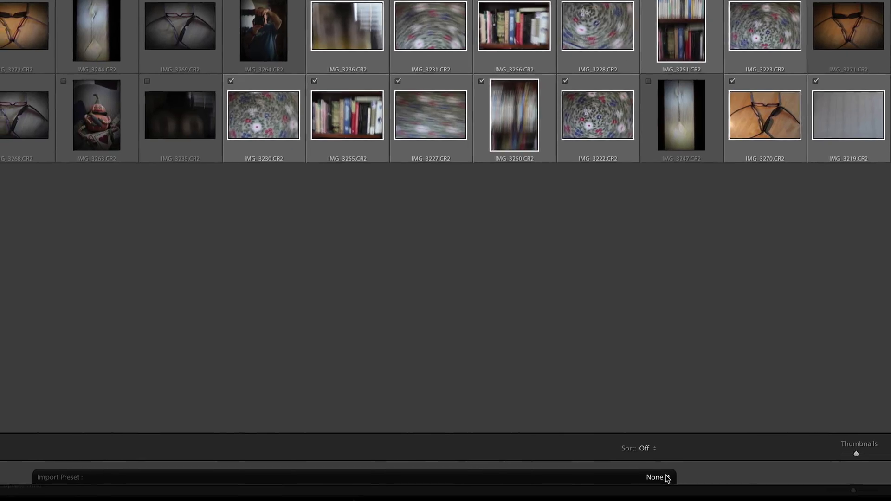
Step: Check the import preset options, keeping None, and start importing the checked photos
{"action": "left_click", "coordinate": [645, 493]}
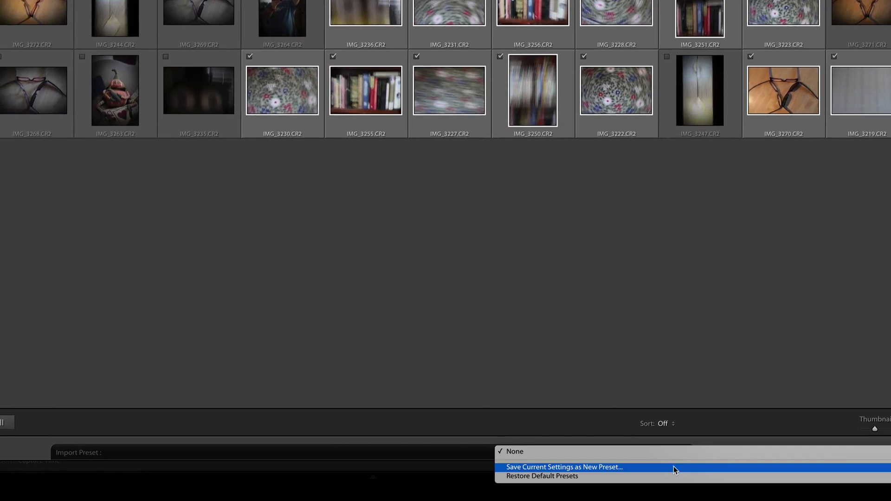
{"action": "left_click", "coordinate": [579, 333]}
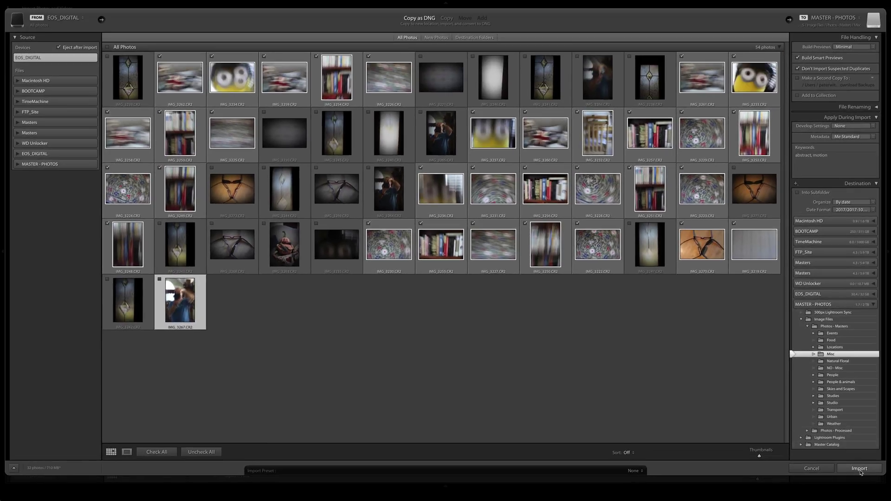
{"action": "left_click", "coordinate": [859, 469]}
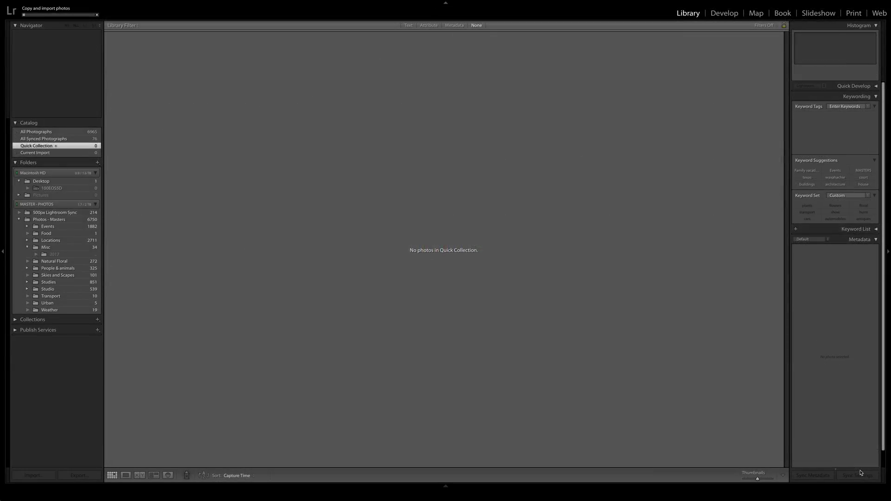